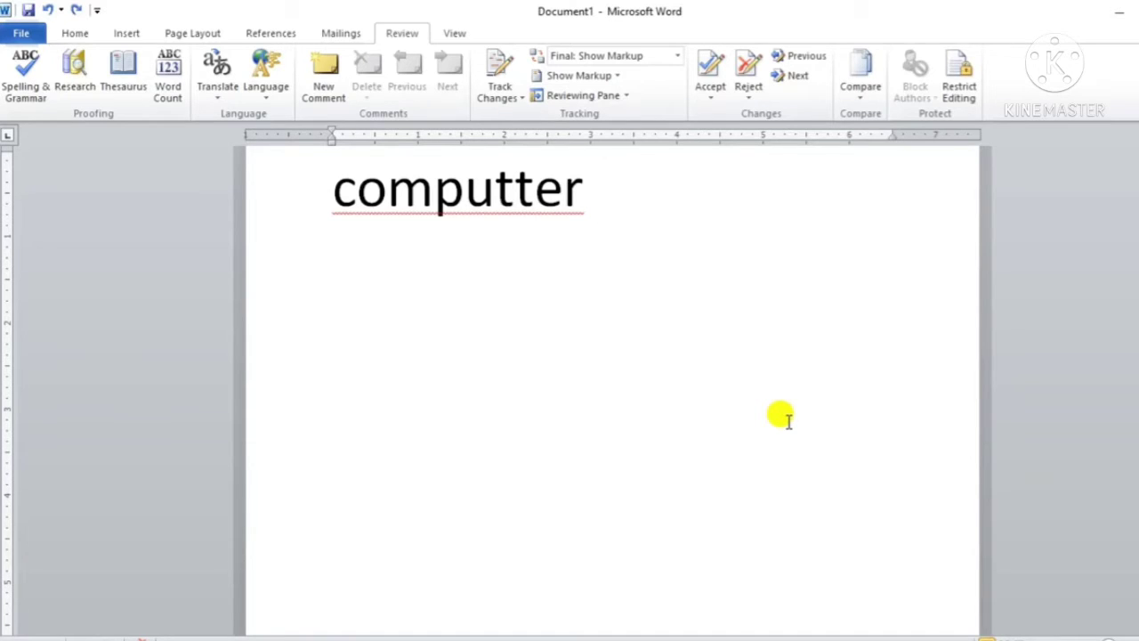
- Add the sentence "What is your name." on a new line below "computter" and start another line
key(Return)
text(W)
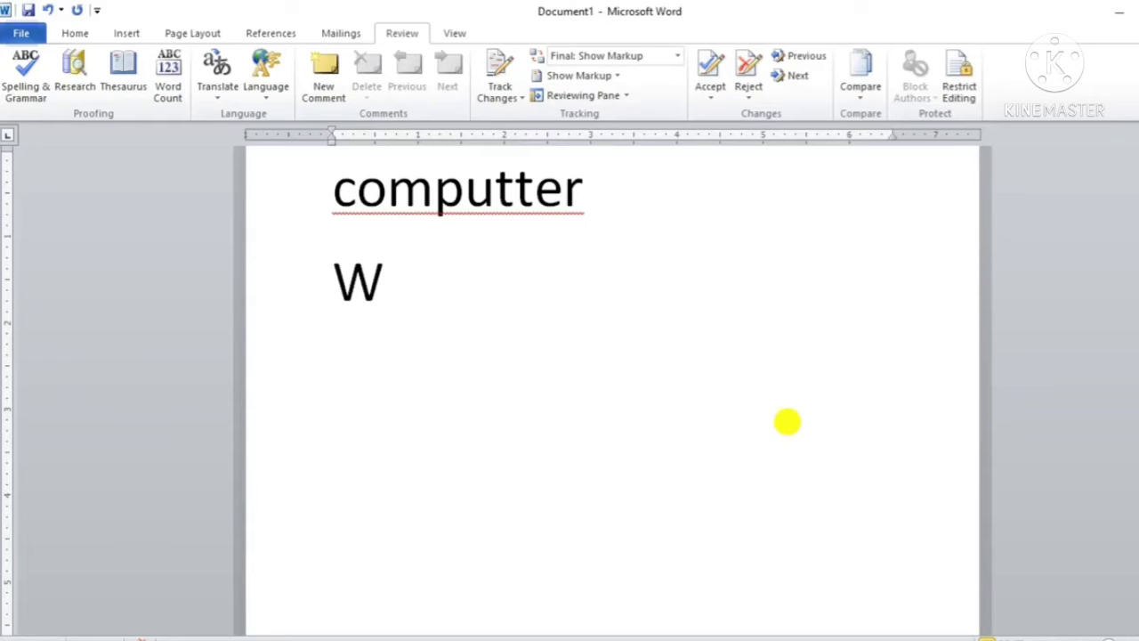
text(hat is)
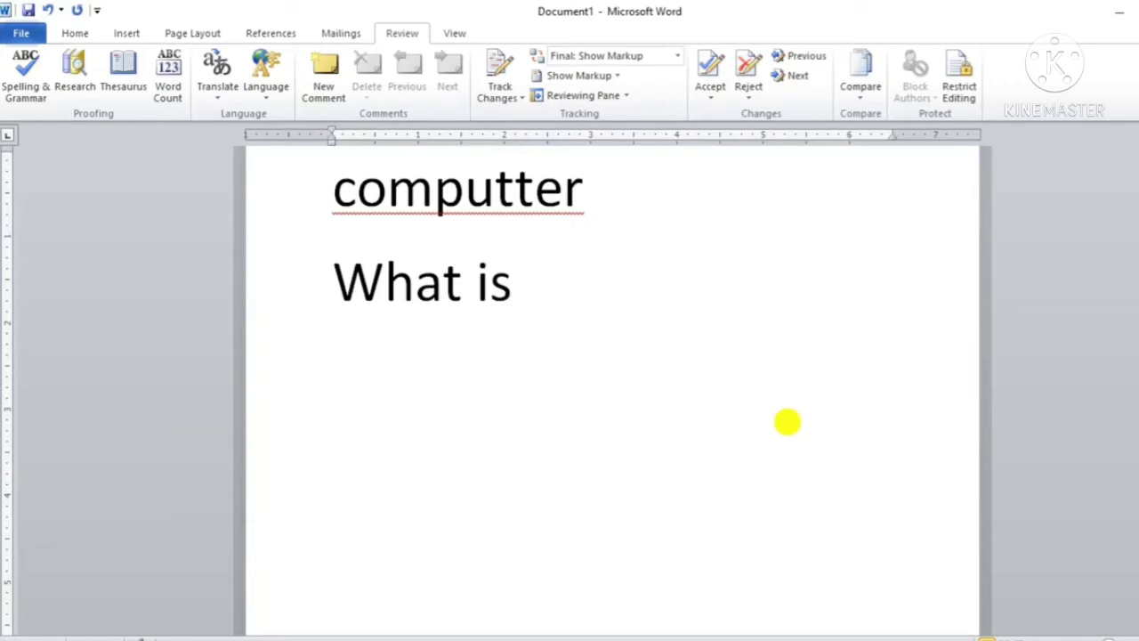
text( your )
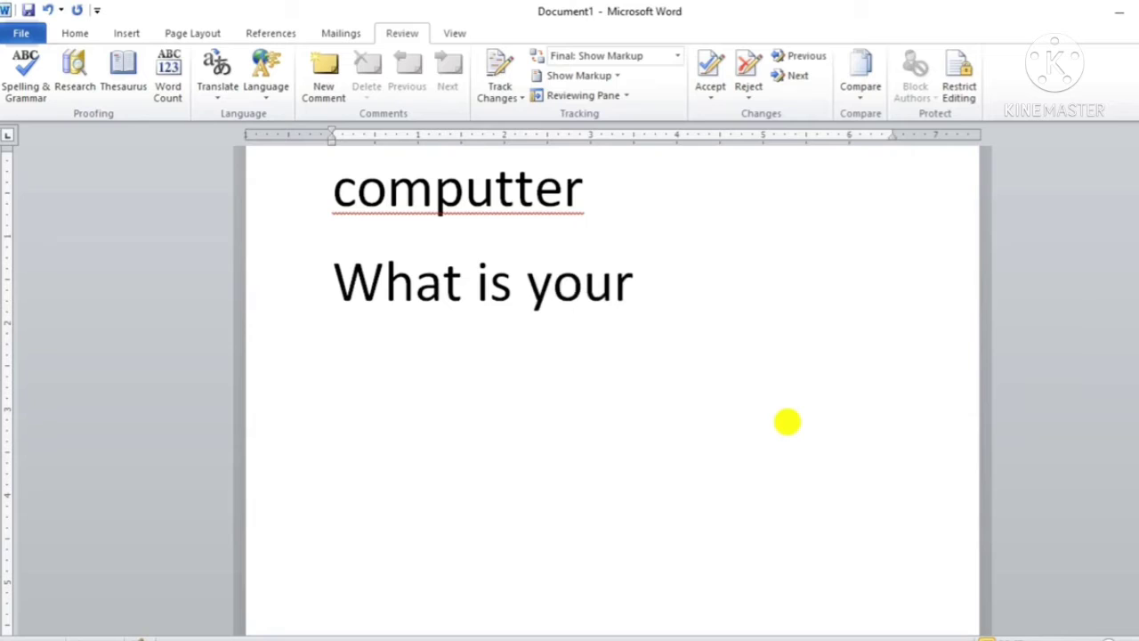
text(name.)
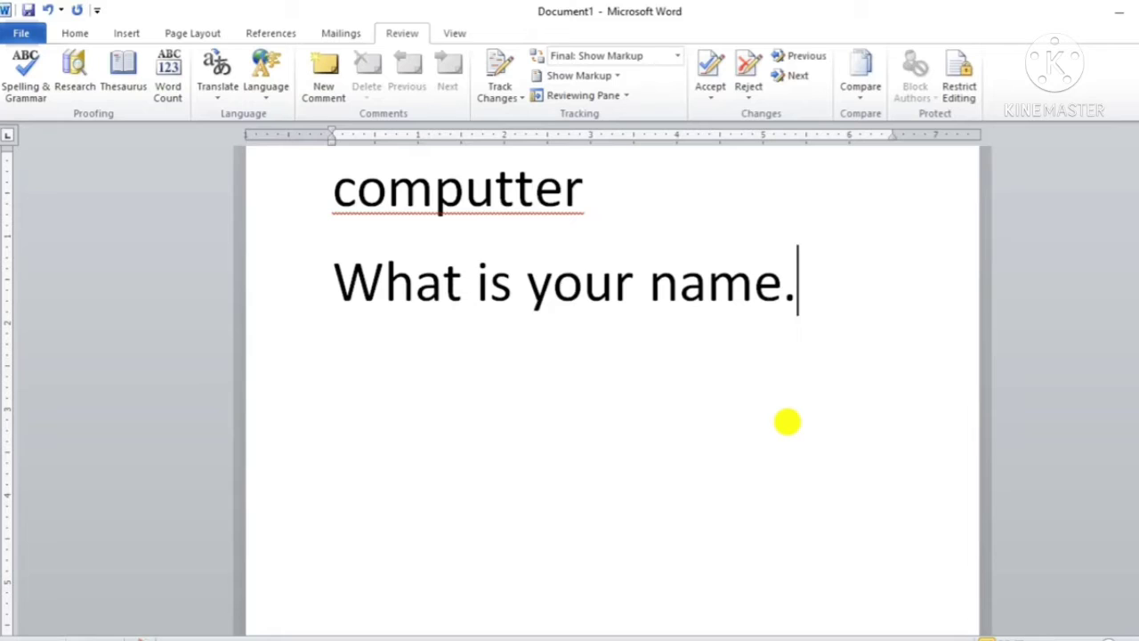
key(Return)
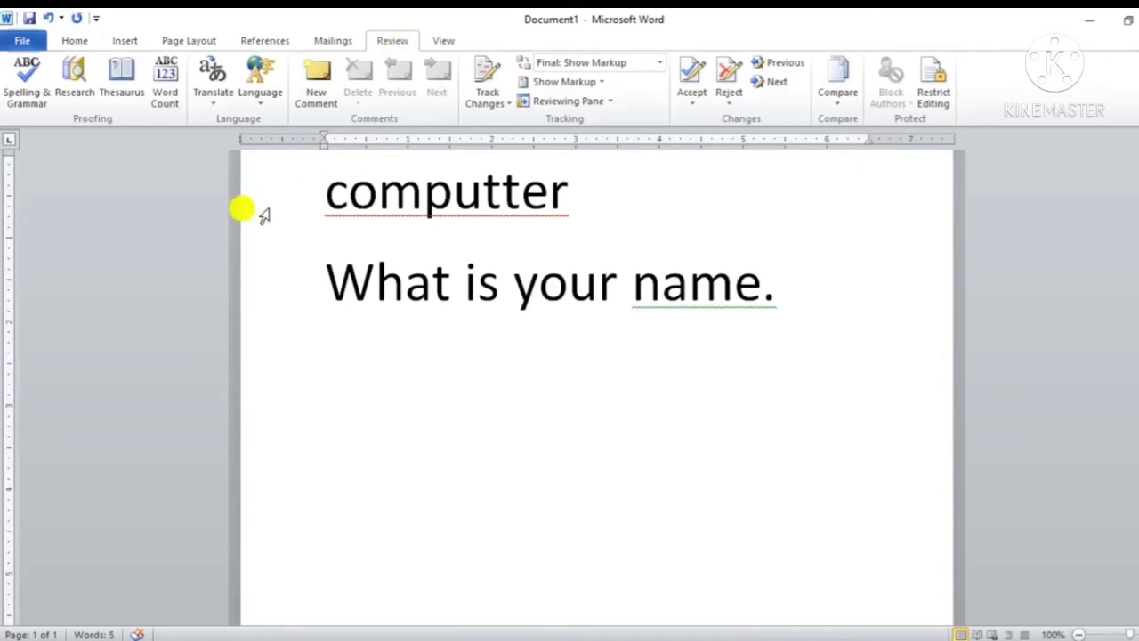
- Run the spelling and grammar check and accept the suggested corrections to turn "computter" into "Computer"
click(30, 98)
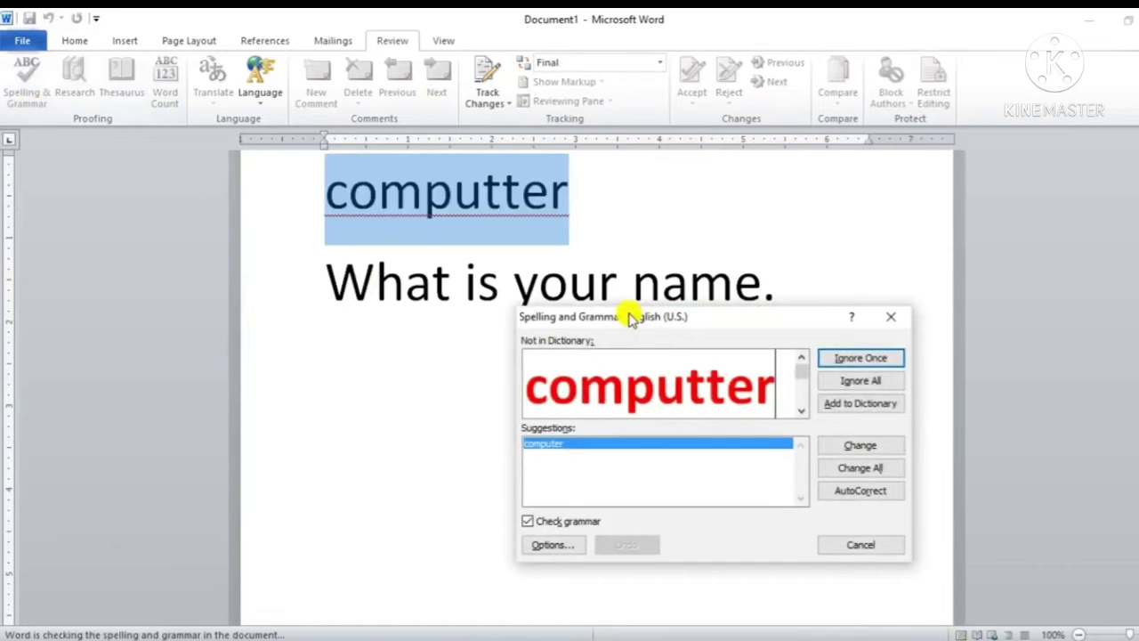
drag(629, 317, 853, 230)
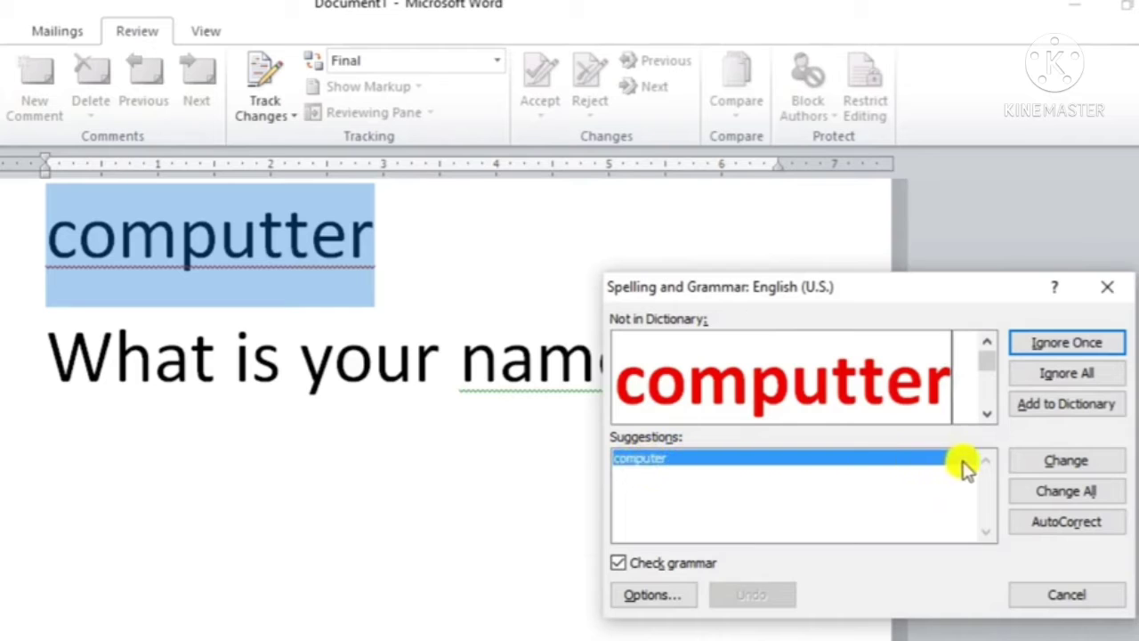
click(1063, 463)
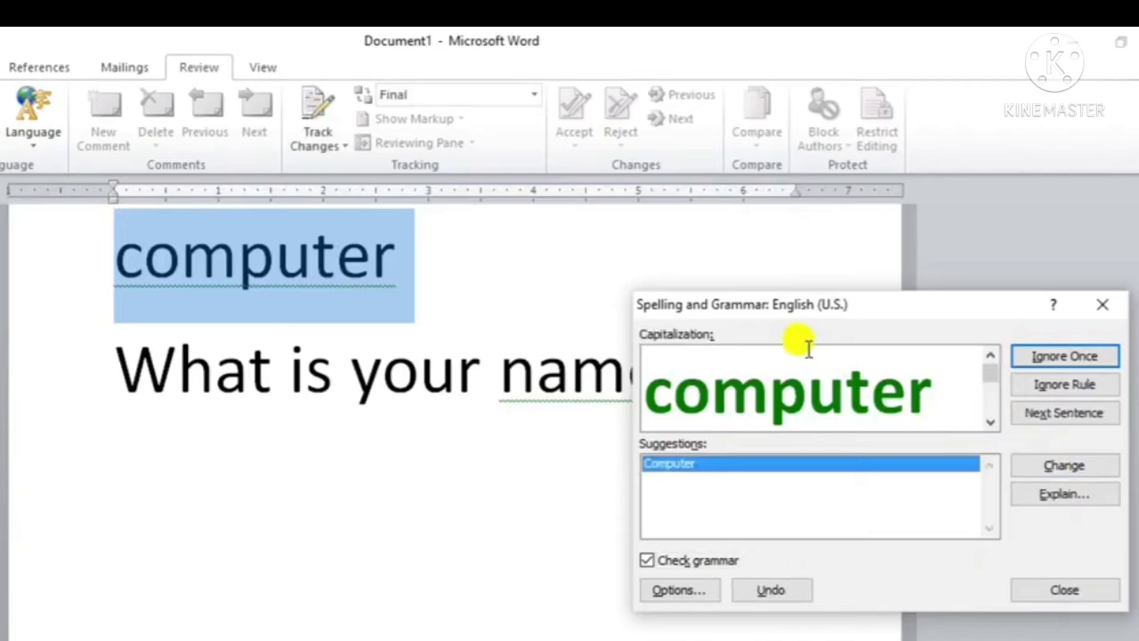
drag(769, 303, 714, 403)
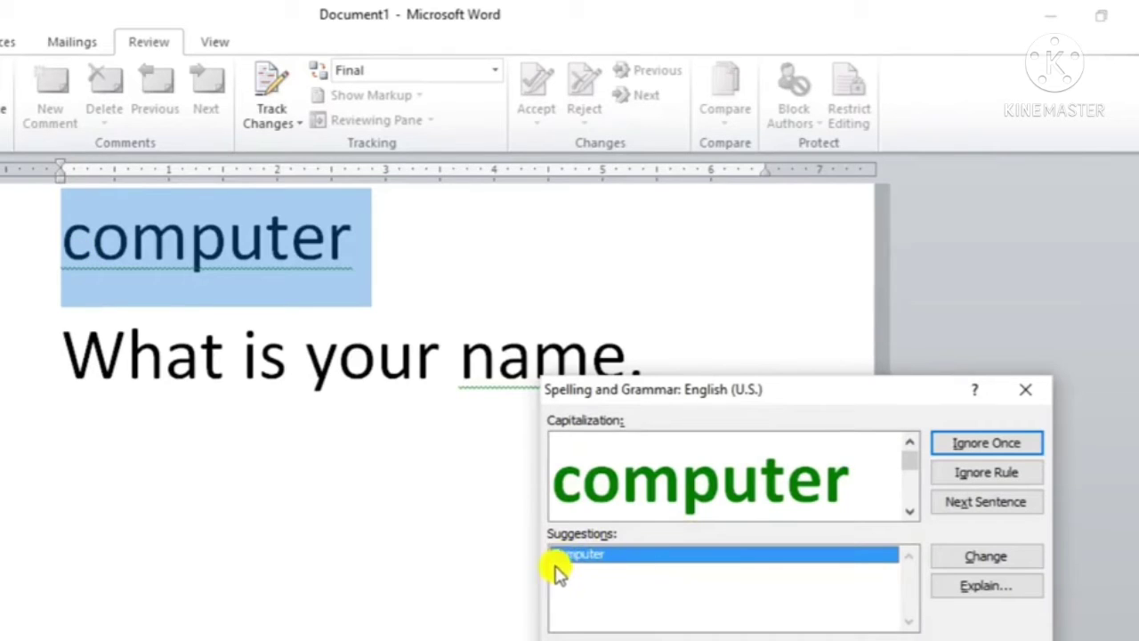
click(961, 554)
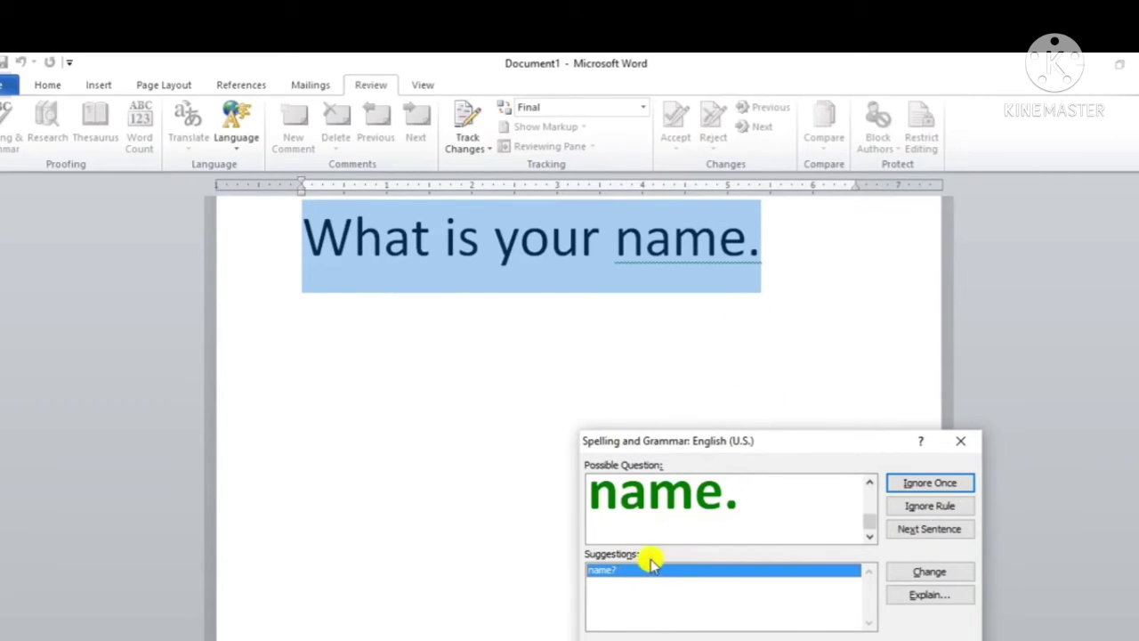
- Accept the suggested correction "name?" for the question's ending and finish the spelling and grammar check
click(921, 574)
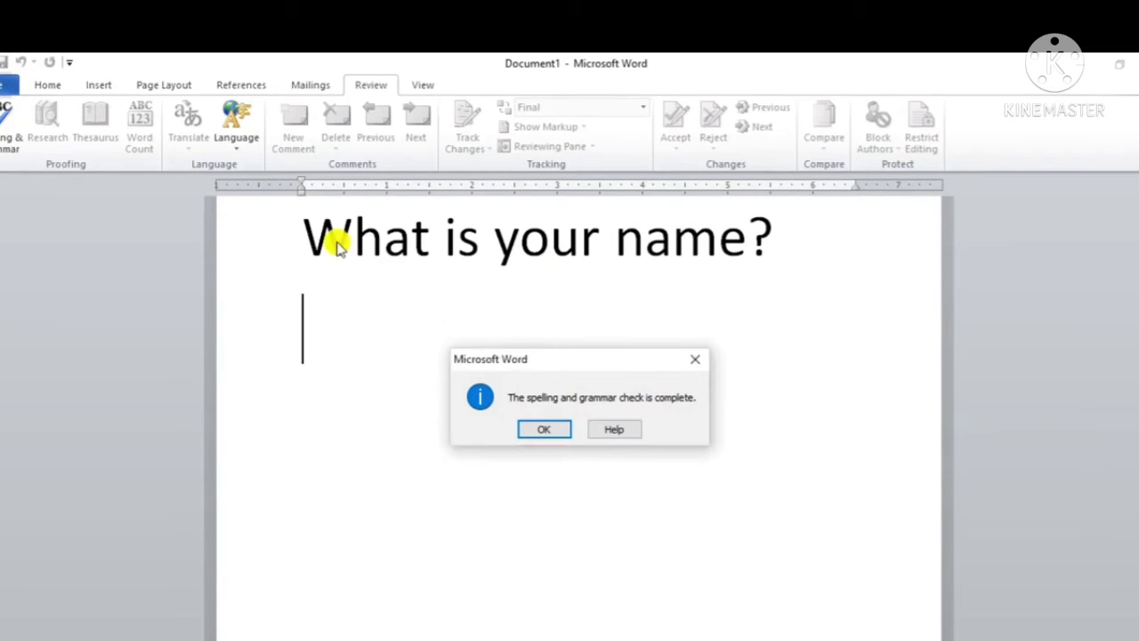
click(538, 429)
scroll(530, 419, up, 2)
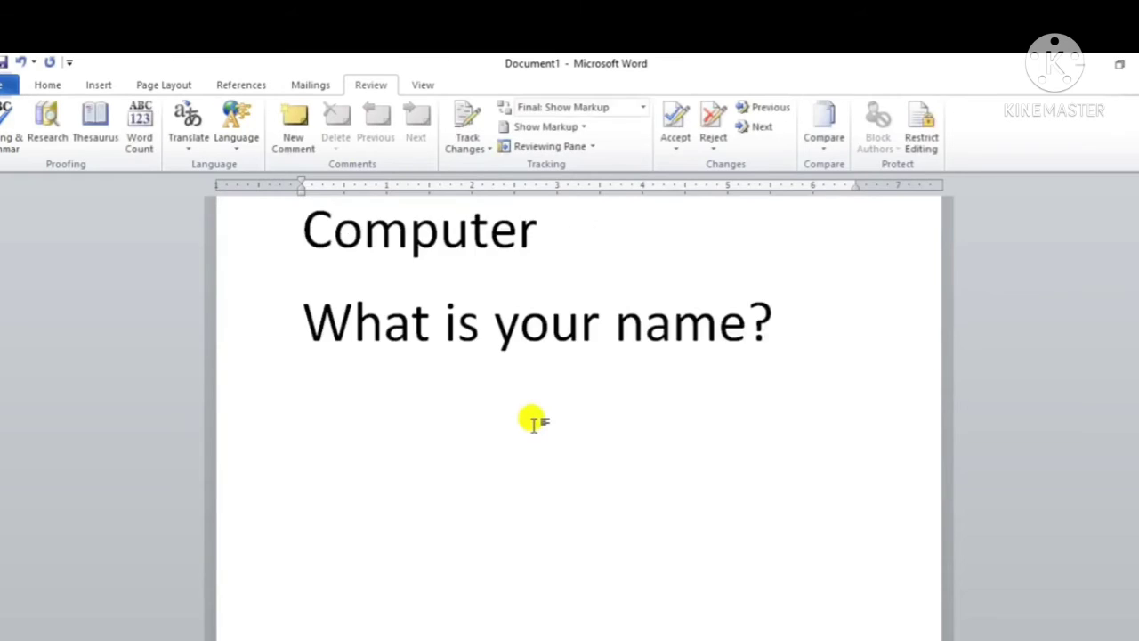
scroll(534, 425, up, 1)
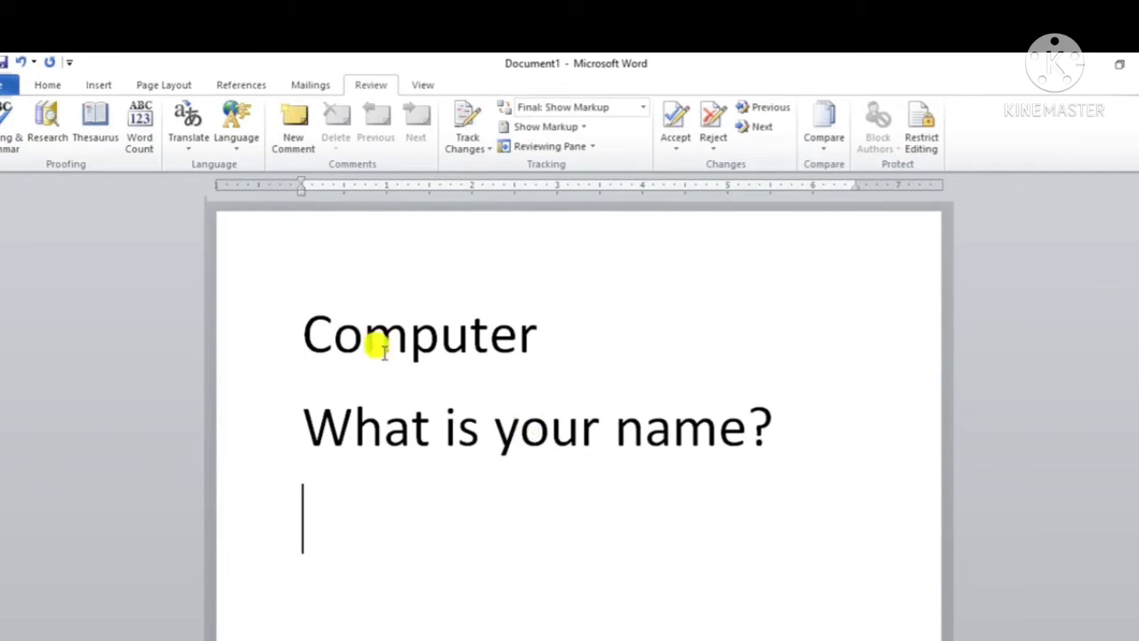
- Misspell the heading word as "Computter" by inserting an extra "t" and adding a space after the word
drag(300, 326, 790, 385)
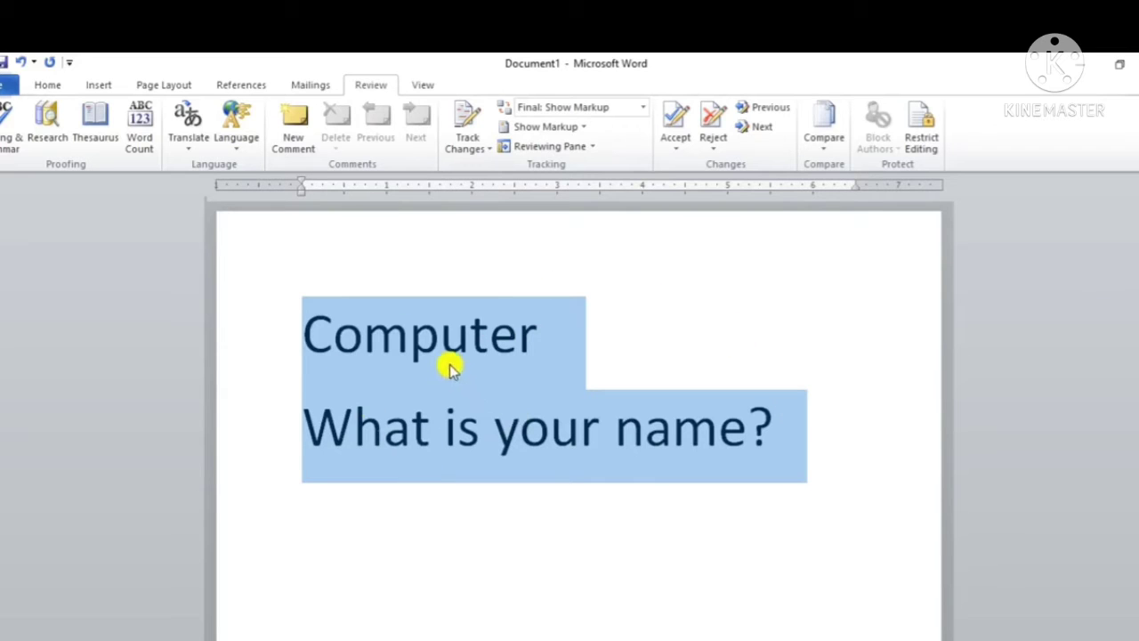
click(623, 489)
click(479, 330)
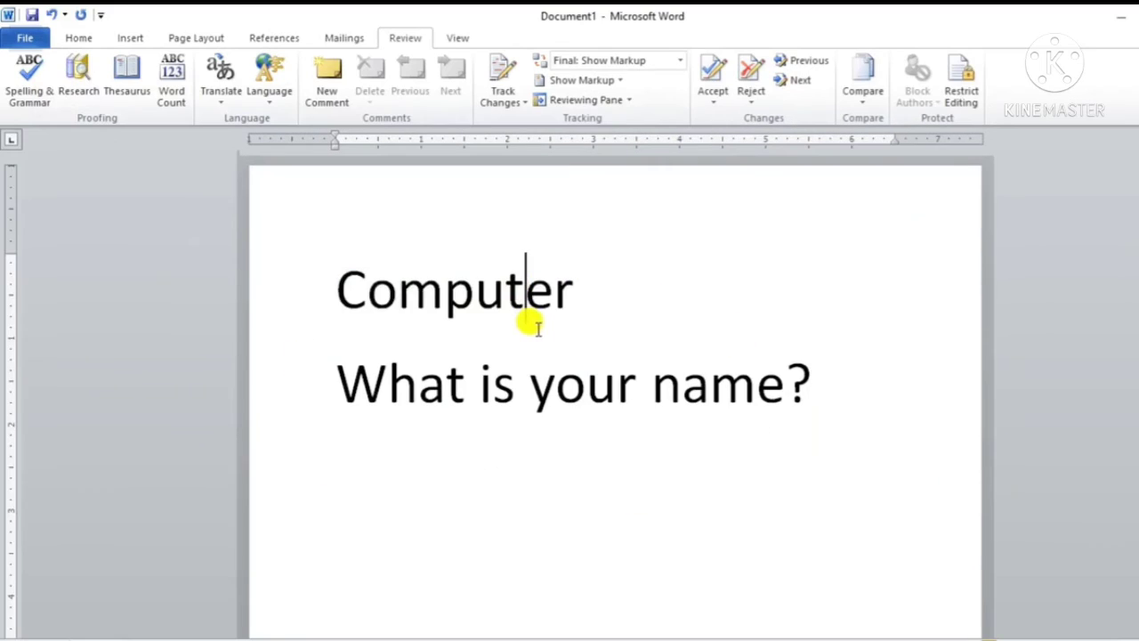
text(t)
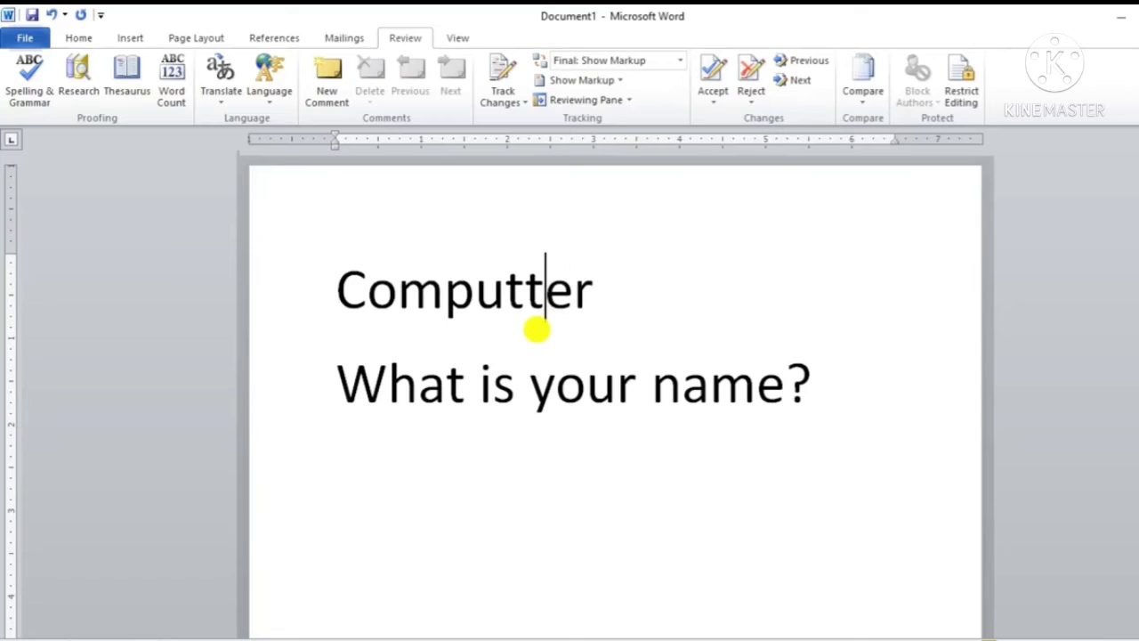
key(End)
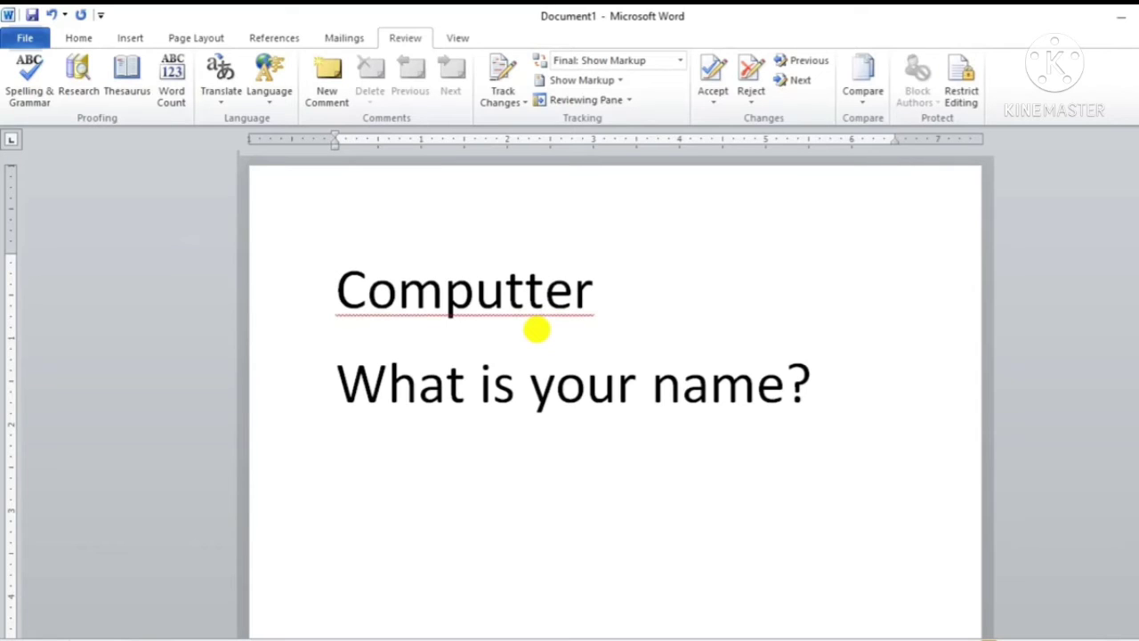
- Run the spelling and grammar check on the document and ignore the misspelled word "Computter" once
click(13, 98)
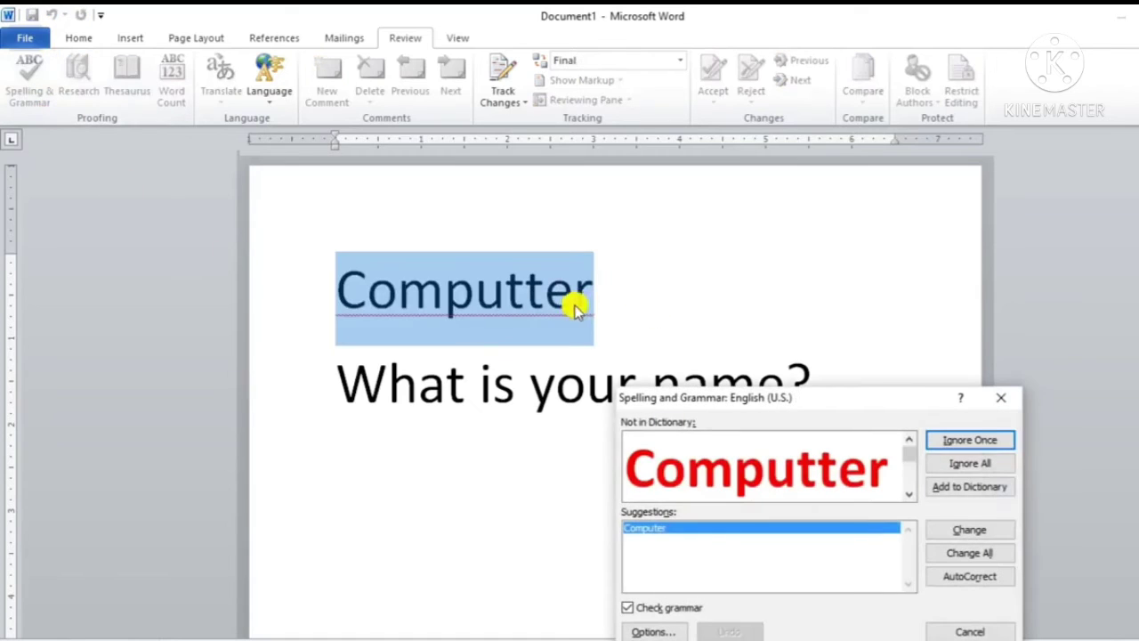
drag(711, 397, 716, 213)
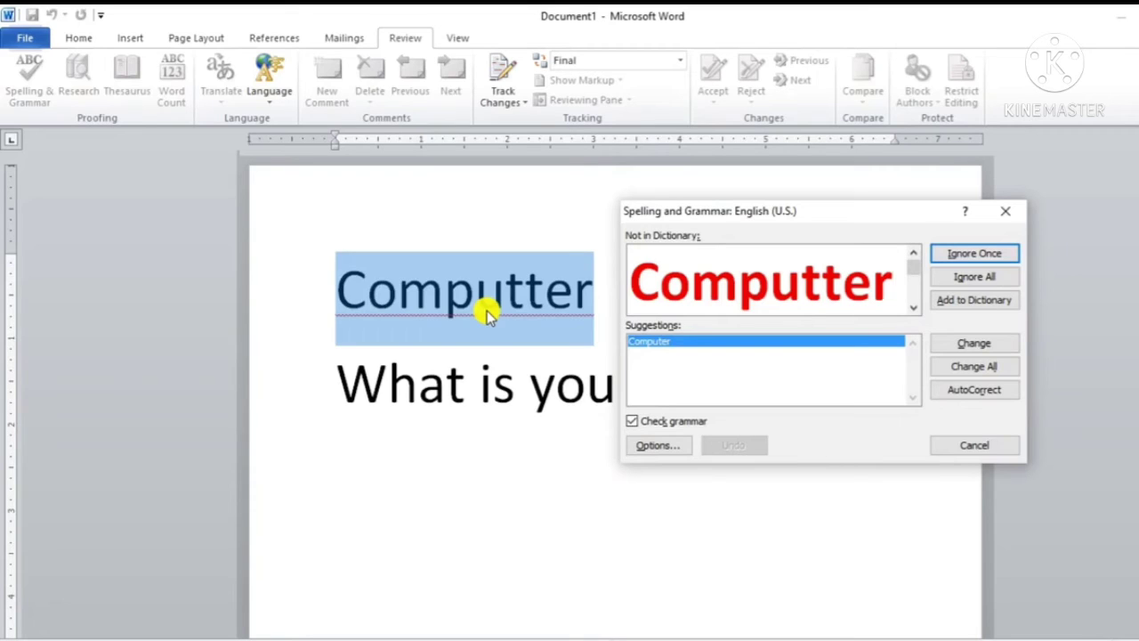
click(955, 256)
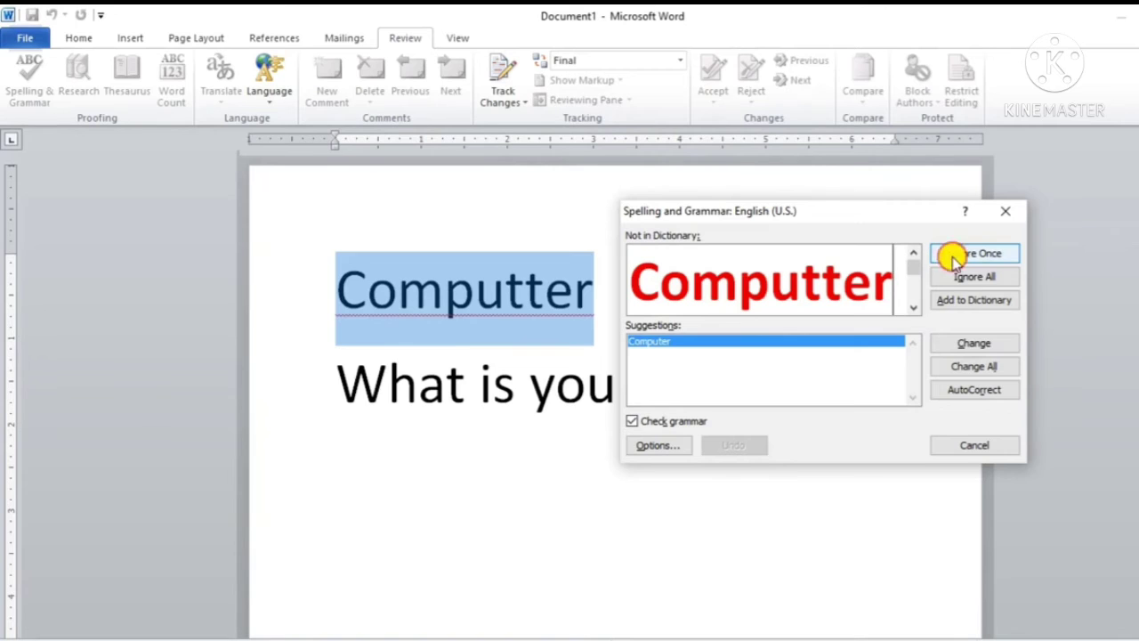
drag(669, 322, 628, 374)
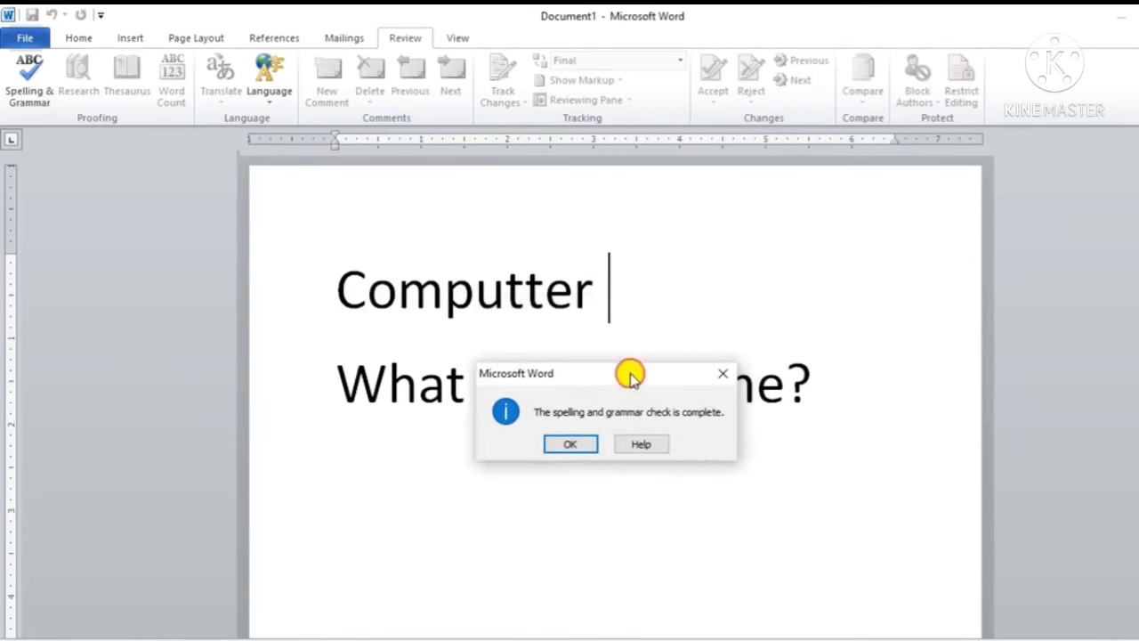
click(570, 447)
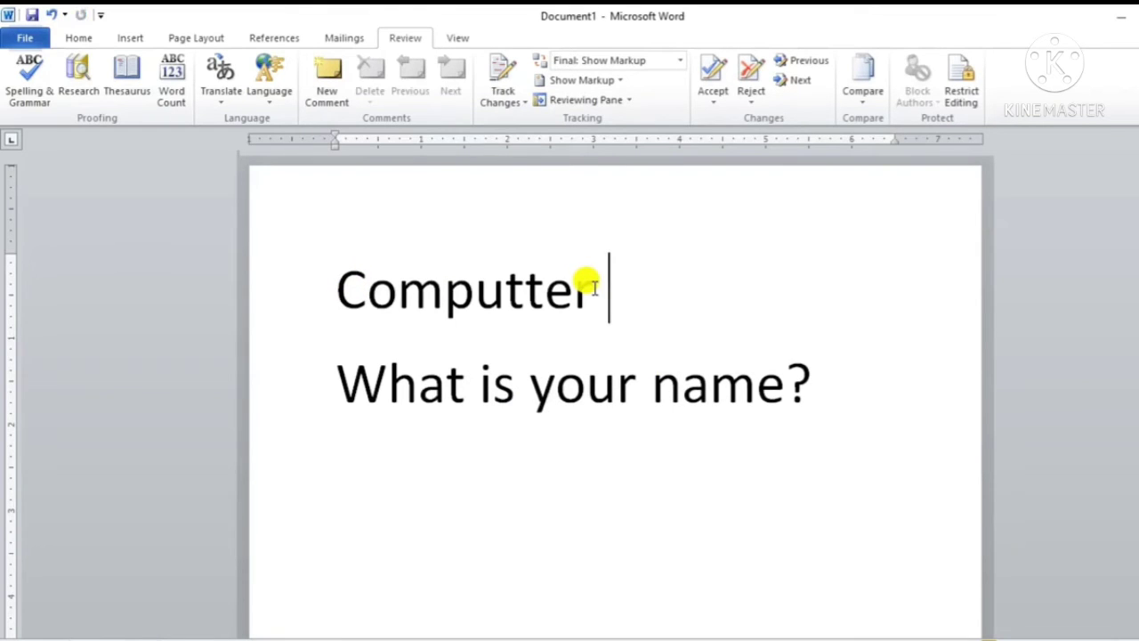
- Edit the end of the "Computter" line and repeat the spelling and grammar check, ignoring that word once more
key(BackSpace)
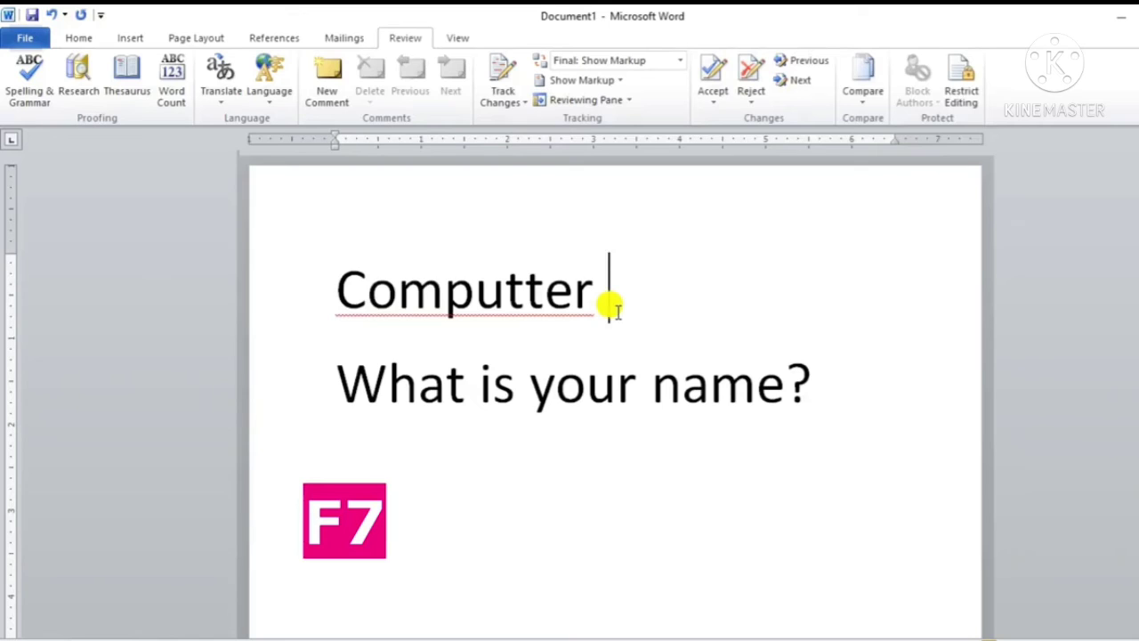
key(F7)
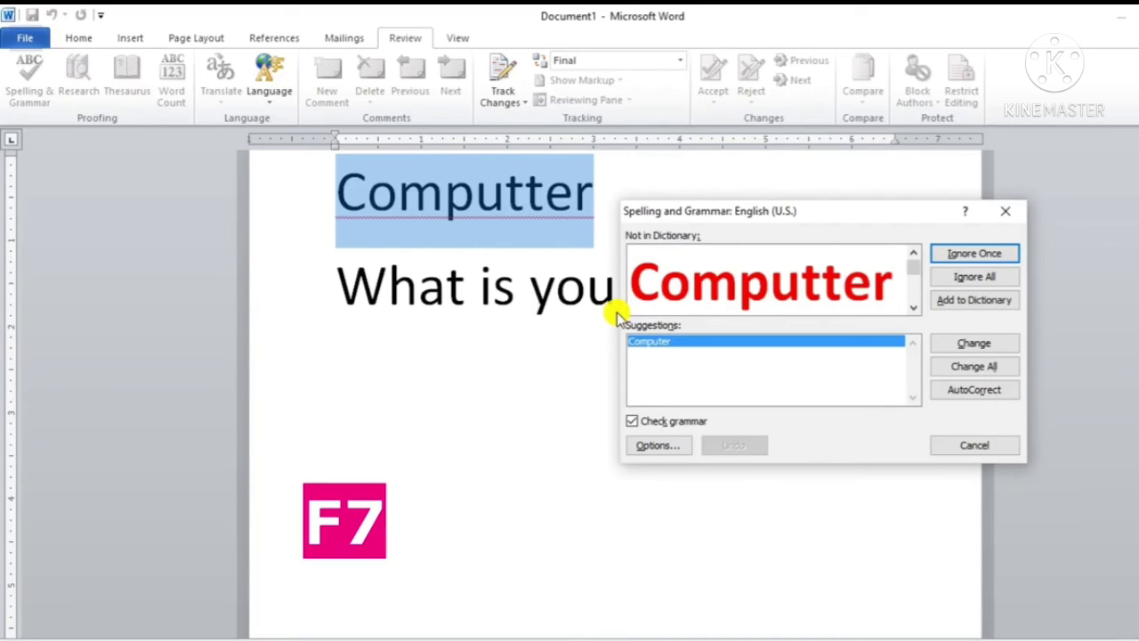
drag(718, 211, 657, 303)
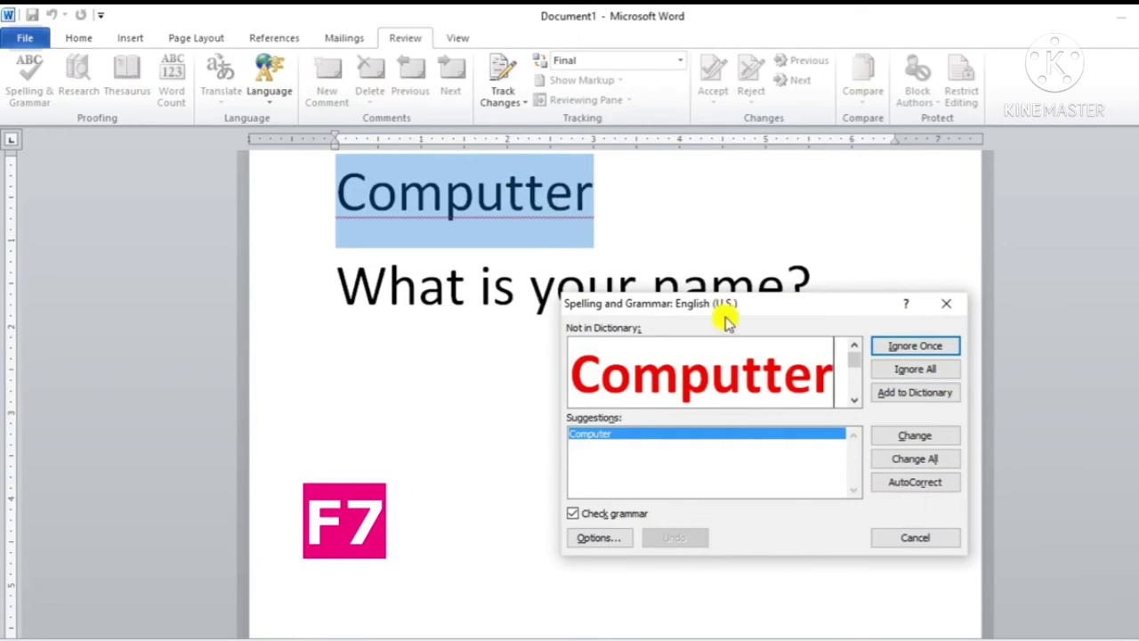
drag(730, 307, 715, 281)
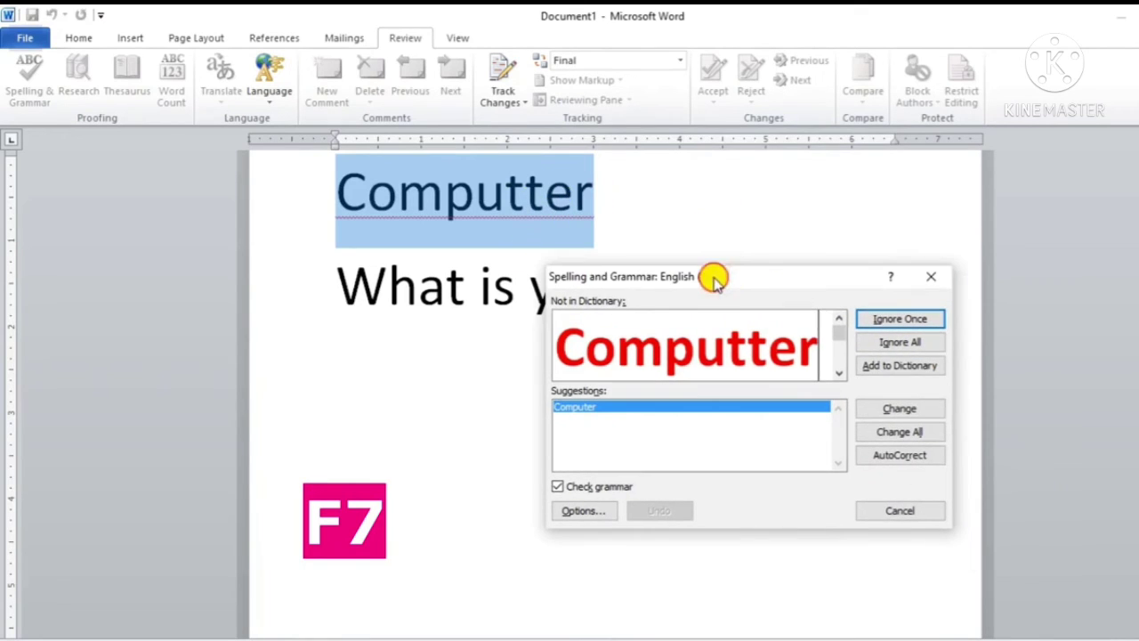
click(917, 318)
click(916, 318)
click(580, 381)
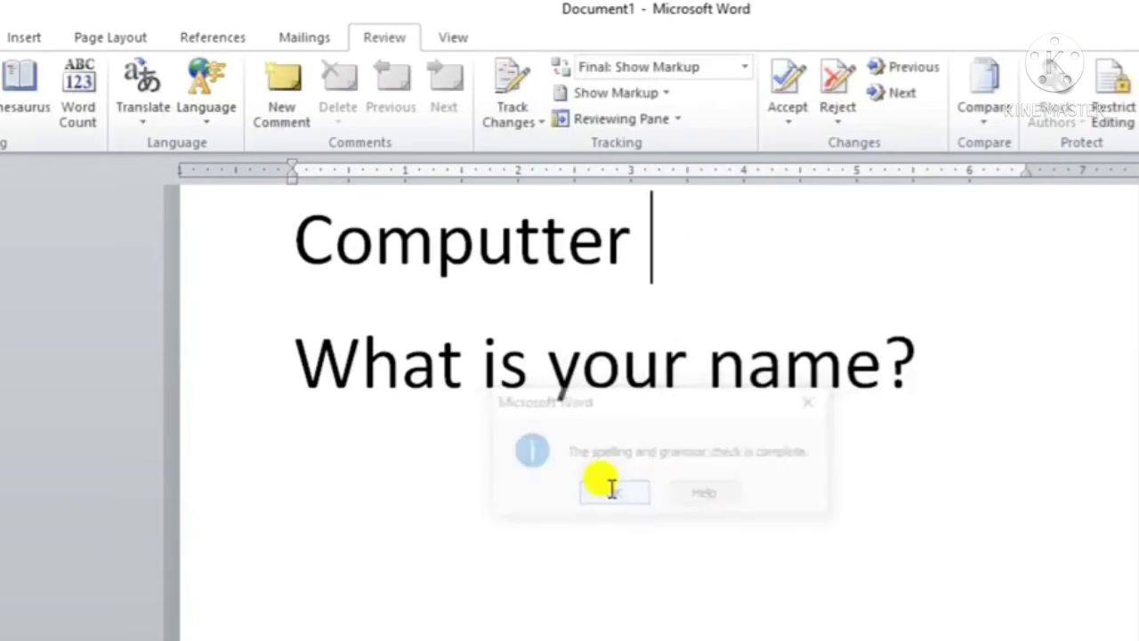
click(611, 486)
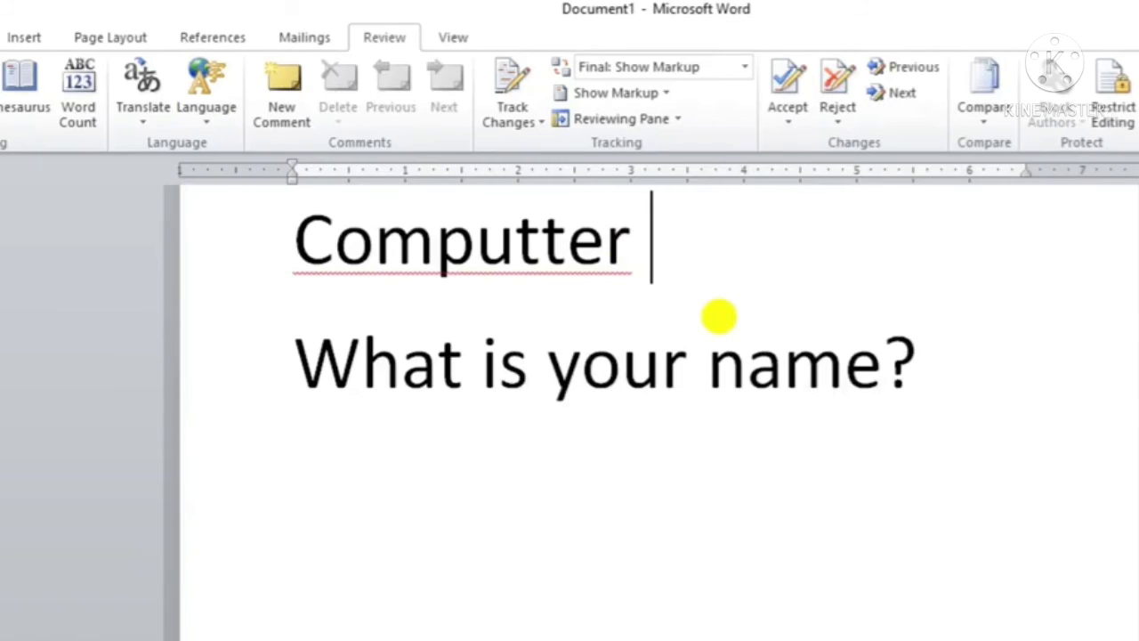
- Replace the misspelled "Computter" directly in the text with the suggested spelling "Computer"
scroll(785, 314, up, 2)
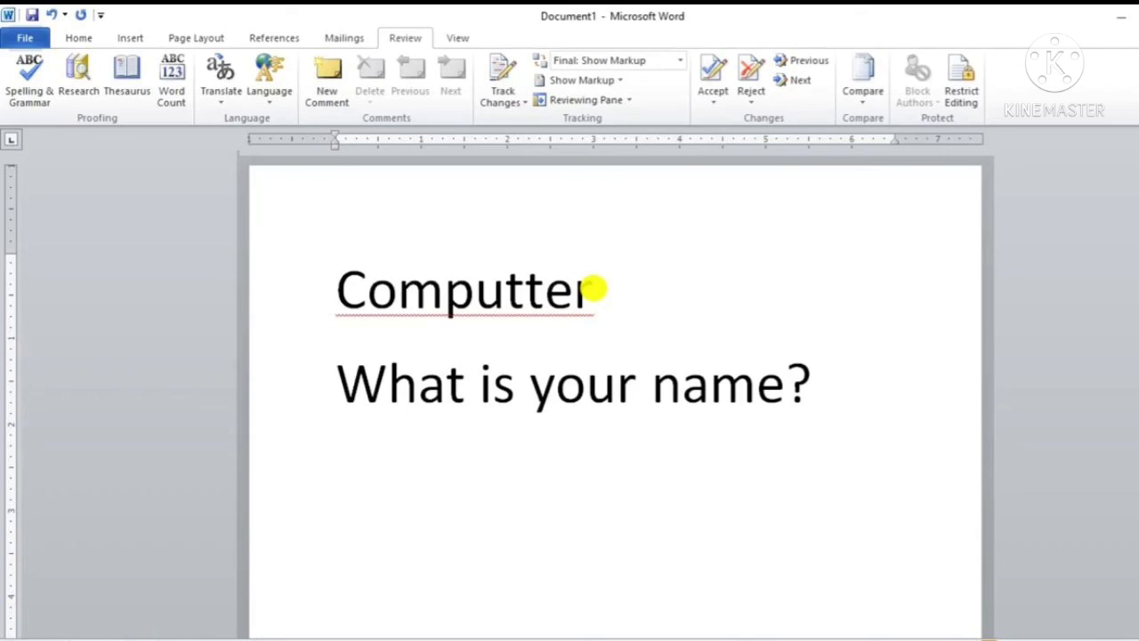
click(463, 303)
right_click(463, 304)
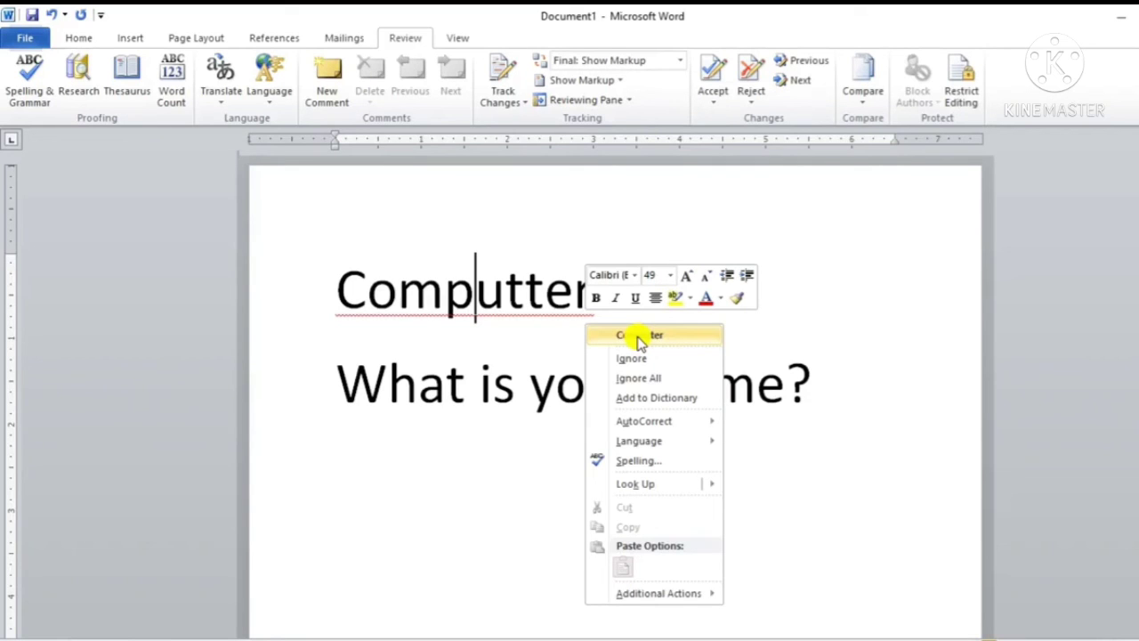
click(639, 336)
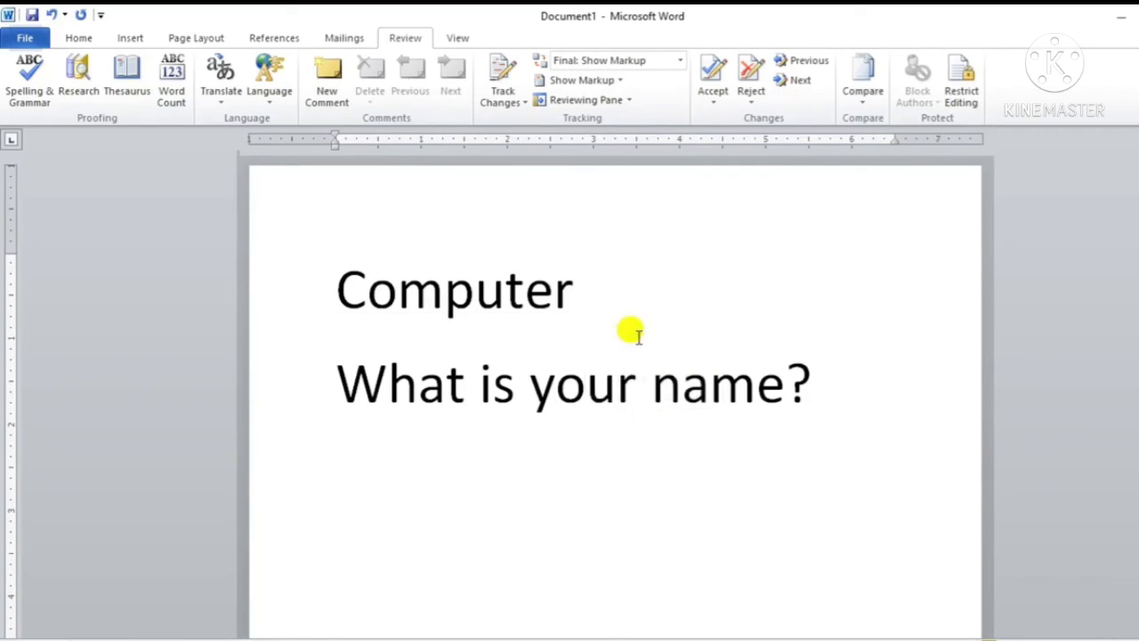